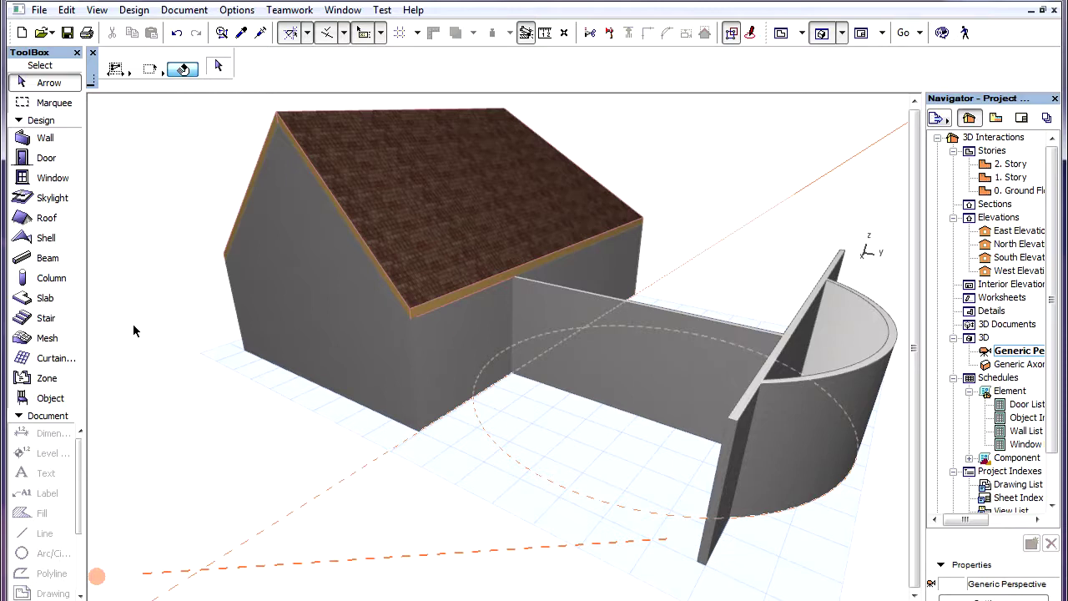
- Start a new wall at the lower-left grid point, showing its distance and angle
click(45, 137)
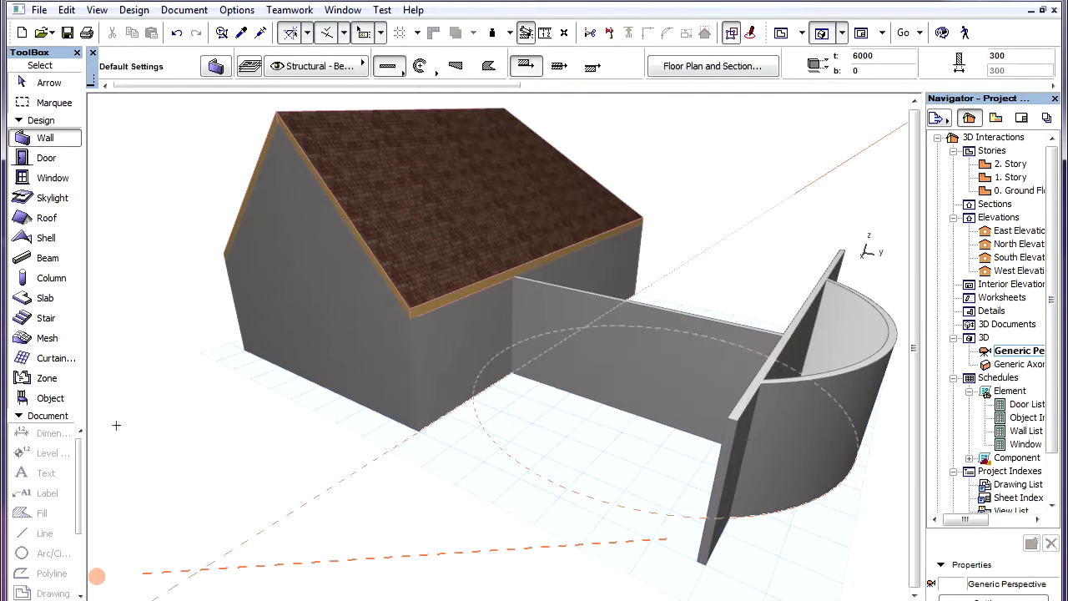
click(115, 427)
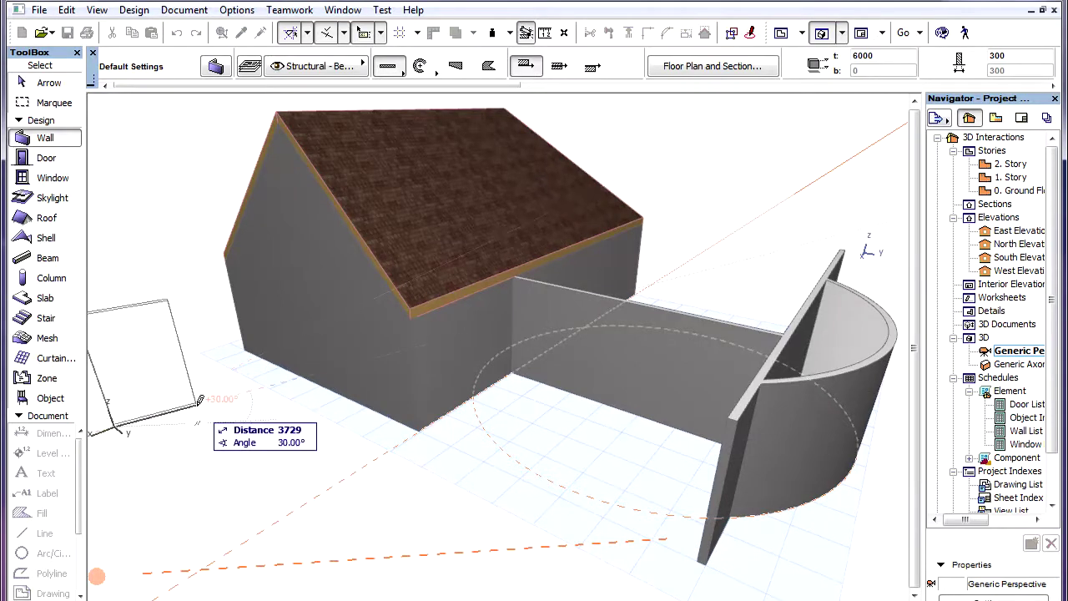
- Cancel the traced wall and start a new one on the dashed guideline
key(Escape)
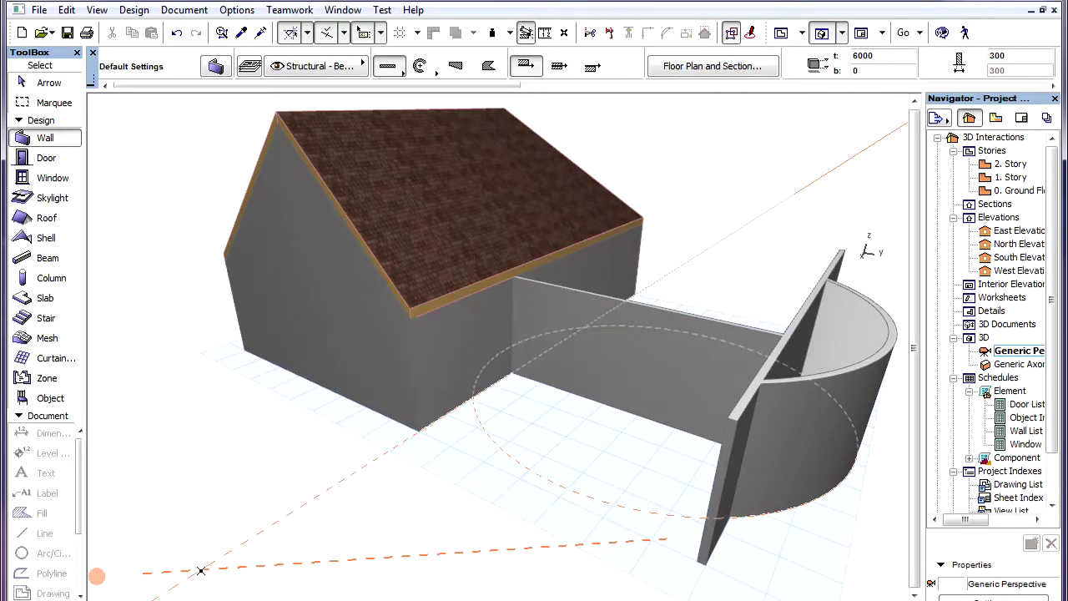
click(201, 570)
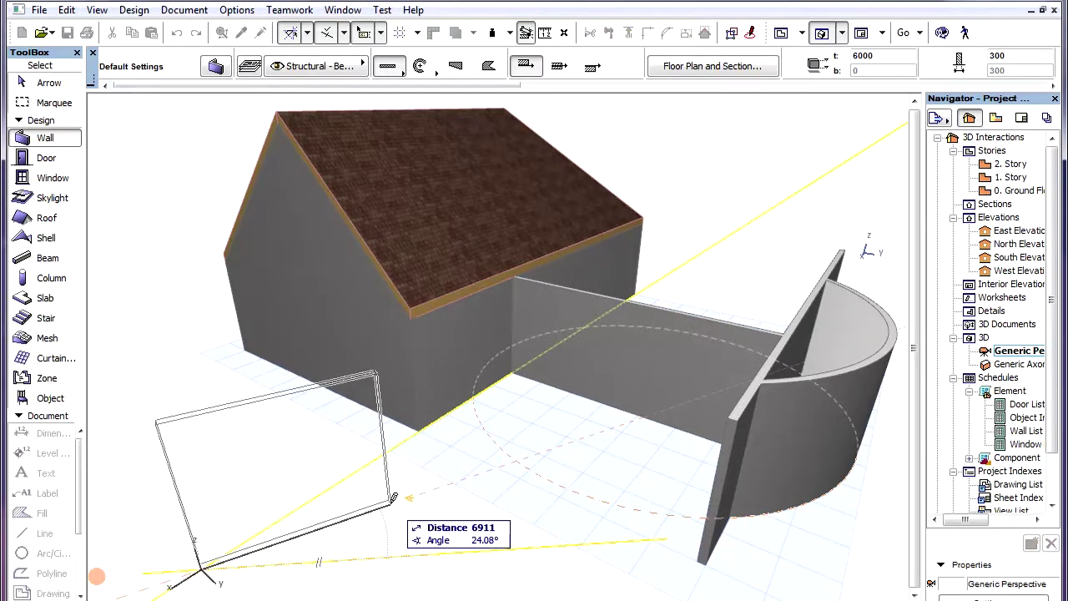
click(393, 499)
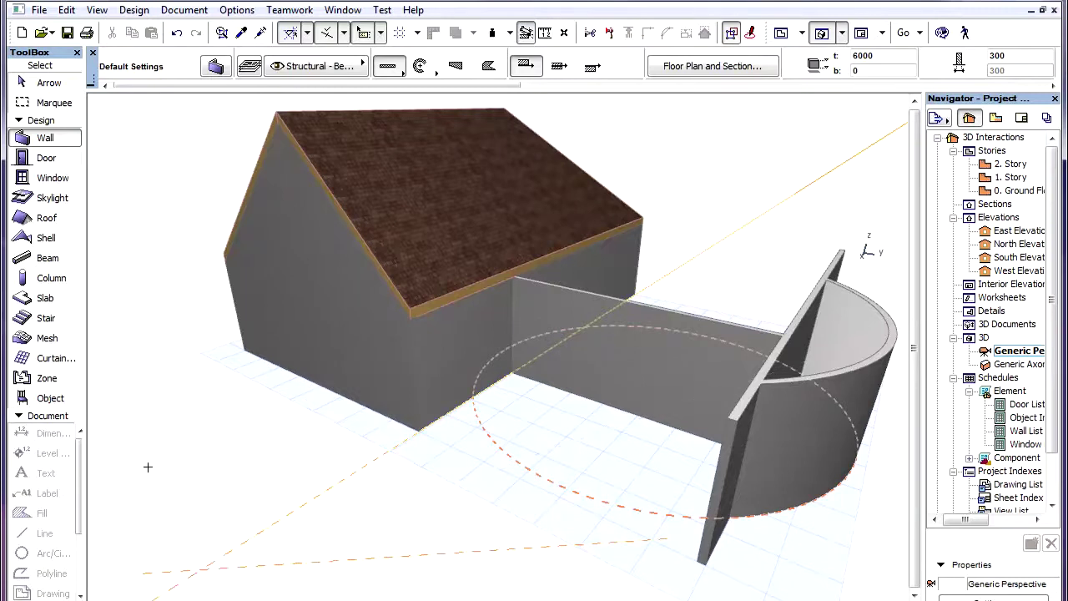
click(148, 467)
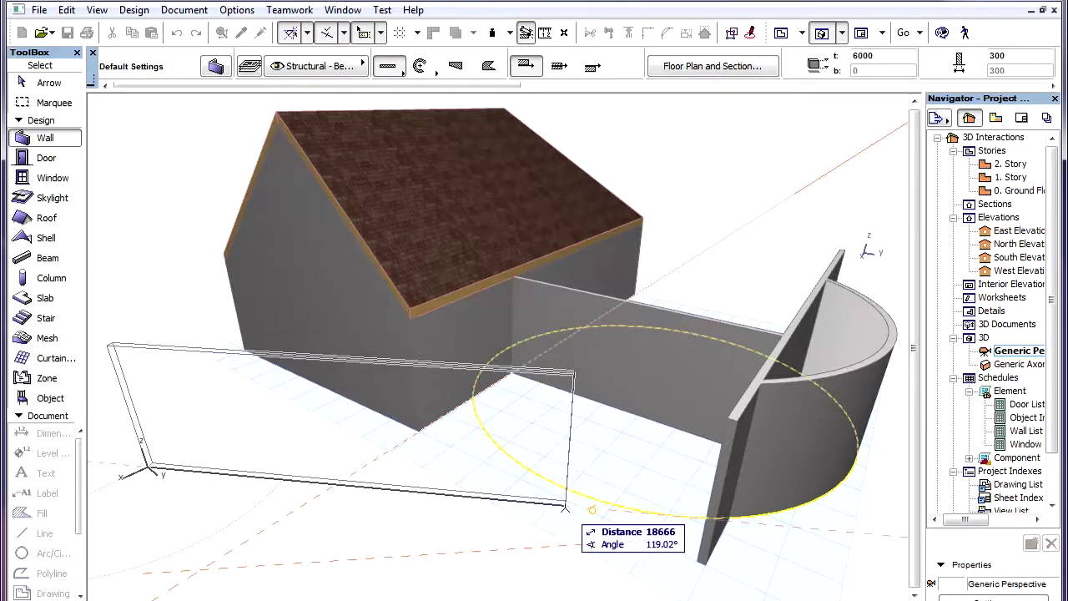
key(Escape)
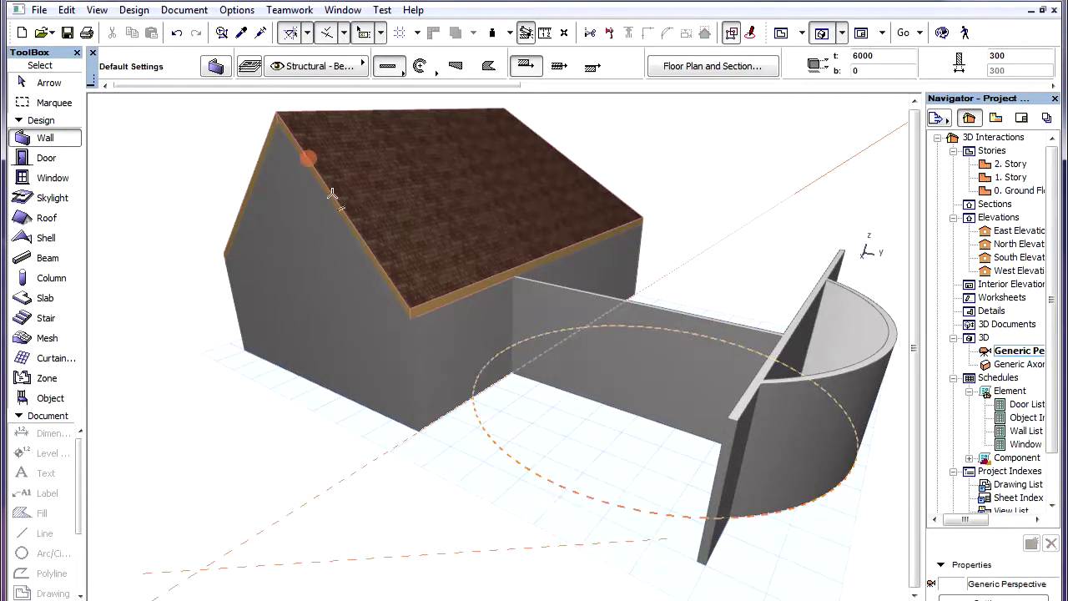